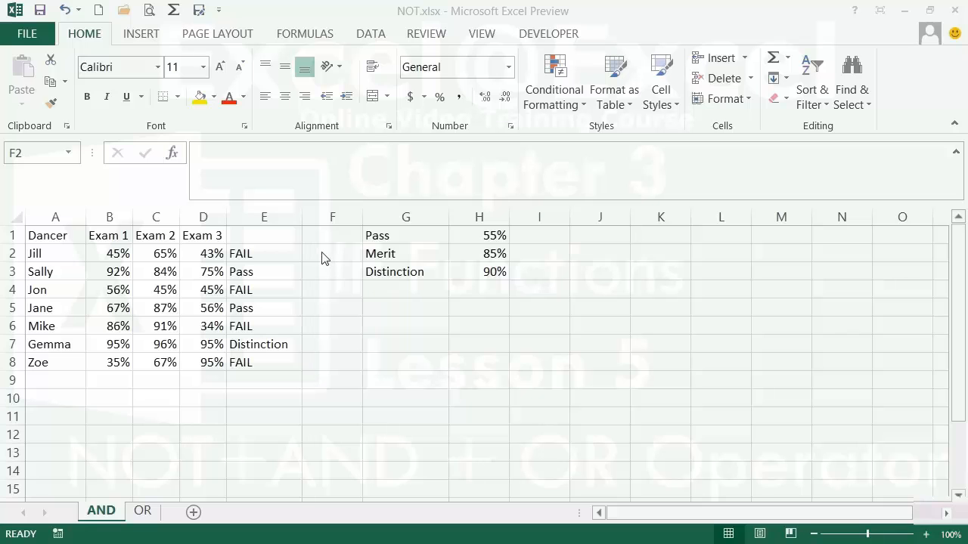
After checking E2's formula, start F2 with =IF(AND(NOT(C2<B2) to test Exam 2 against Exam 1.
click(284, 254)
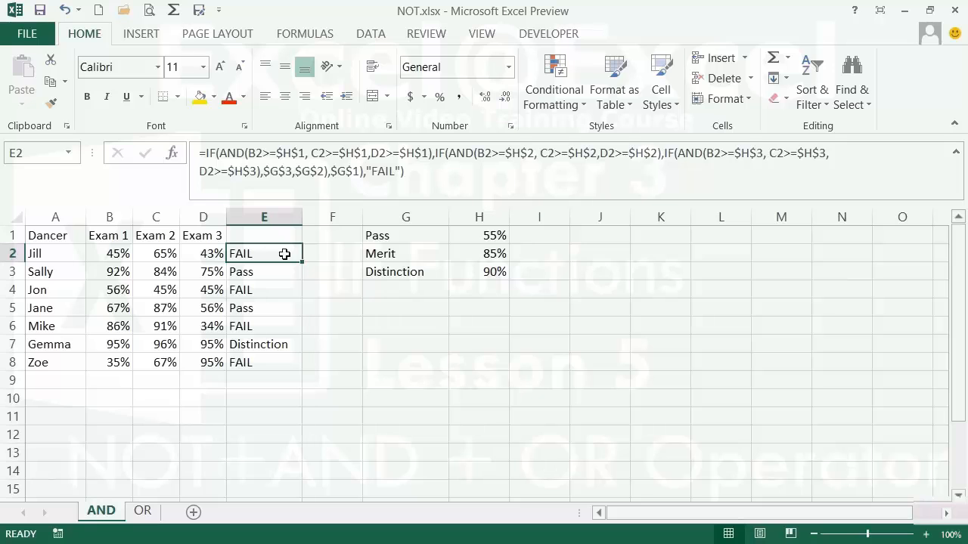
click(319, 254)
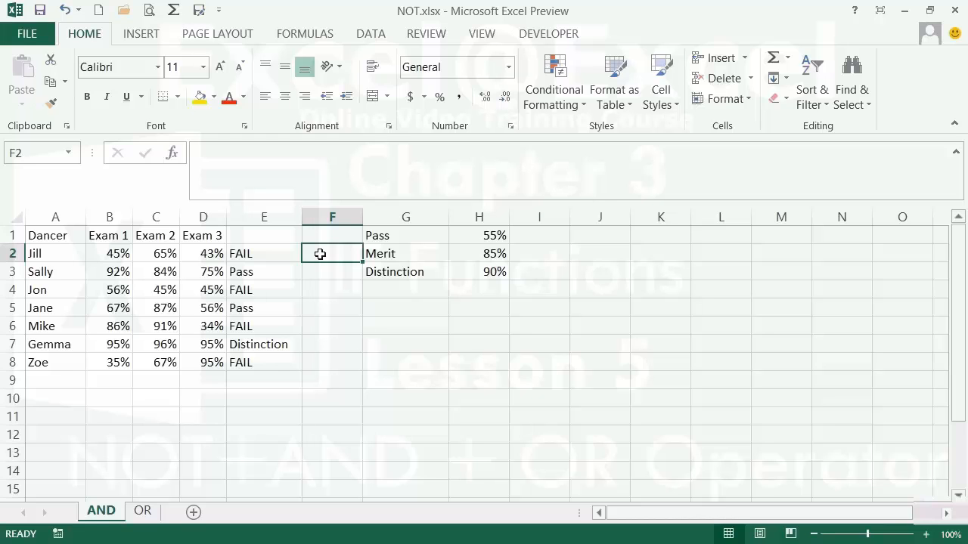
text(=i)
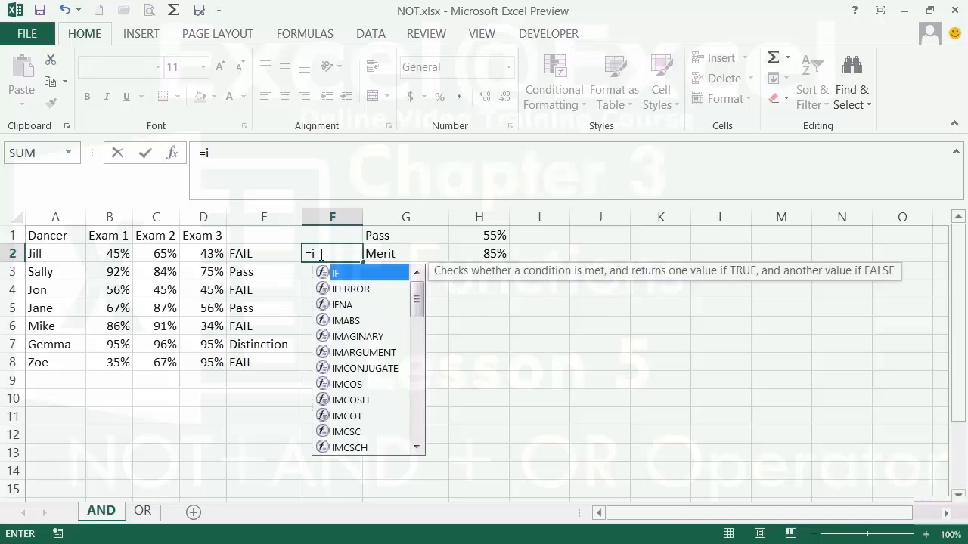
text(f()
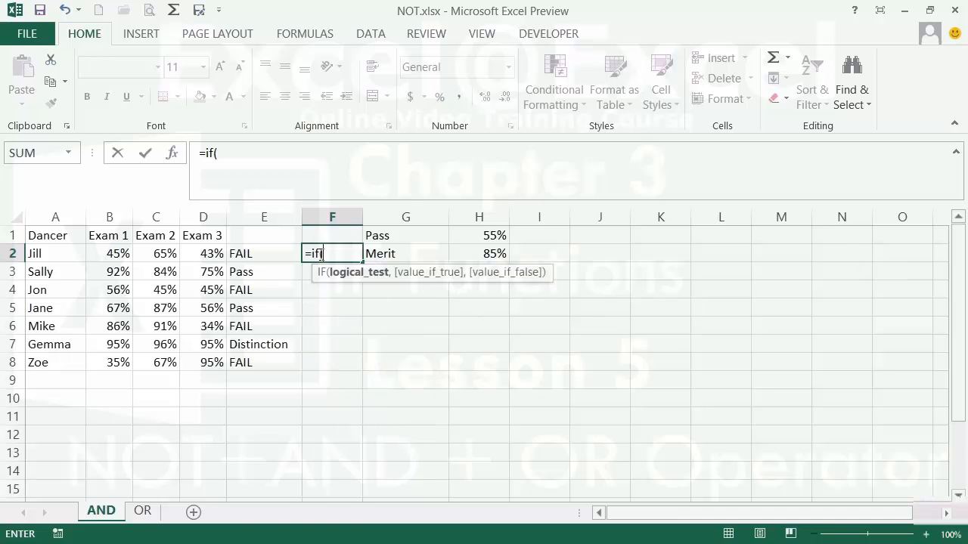
text(AND()
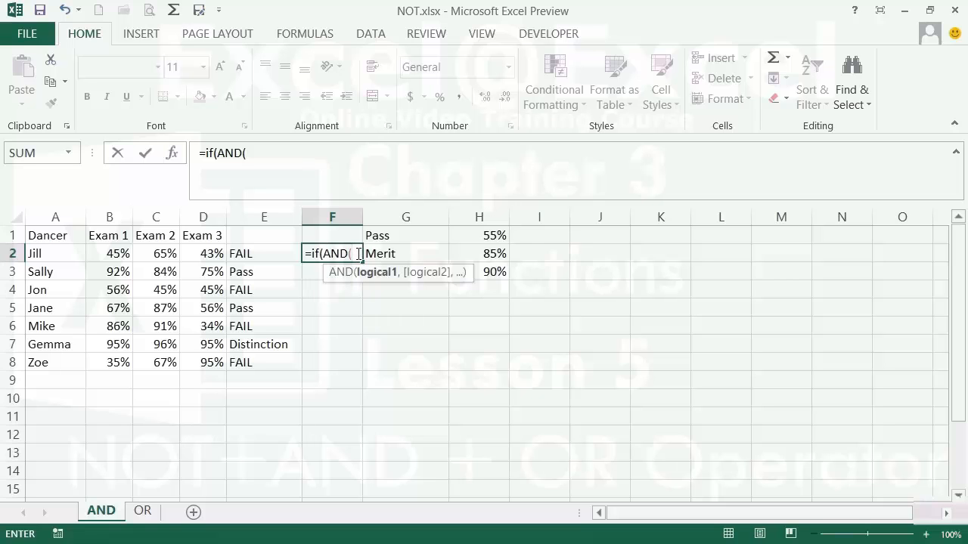
text(no)
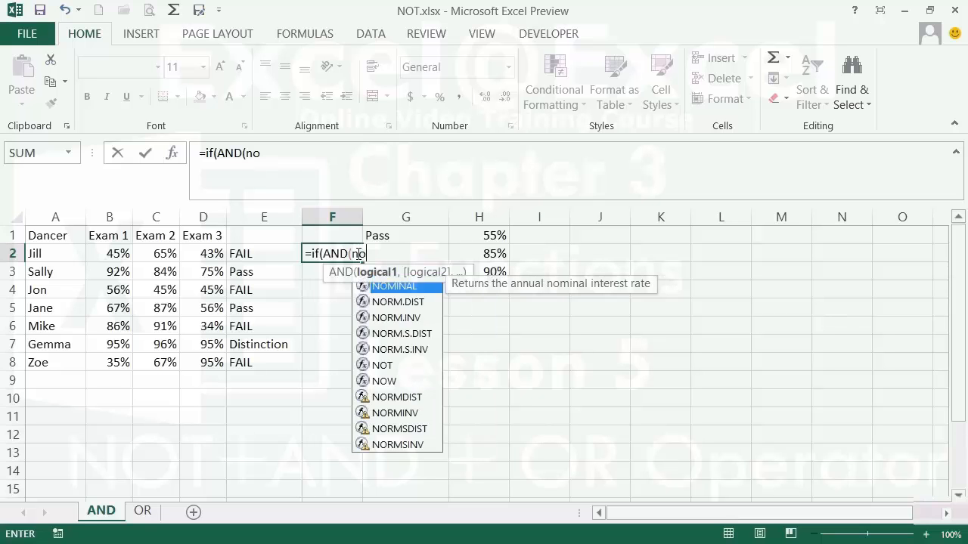
text(t()
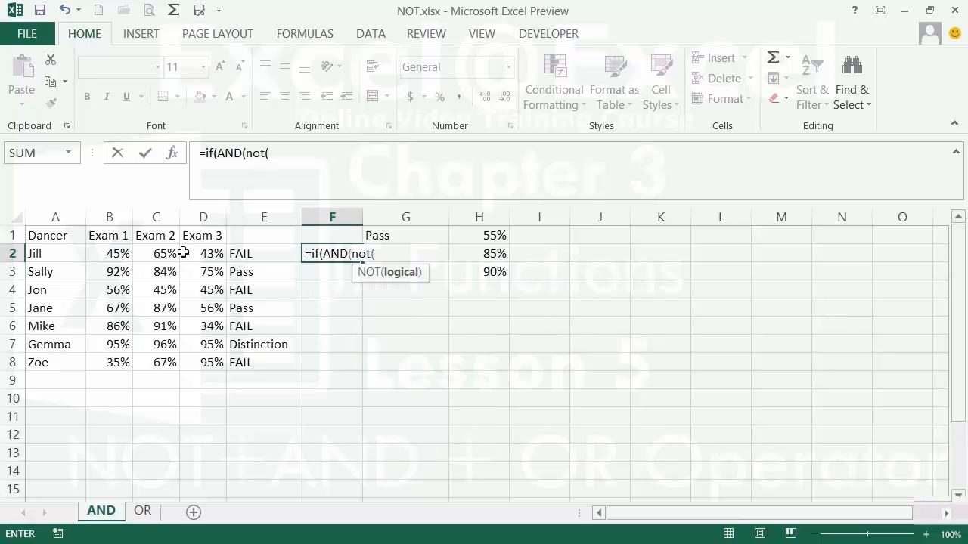
click(158, 251)
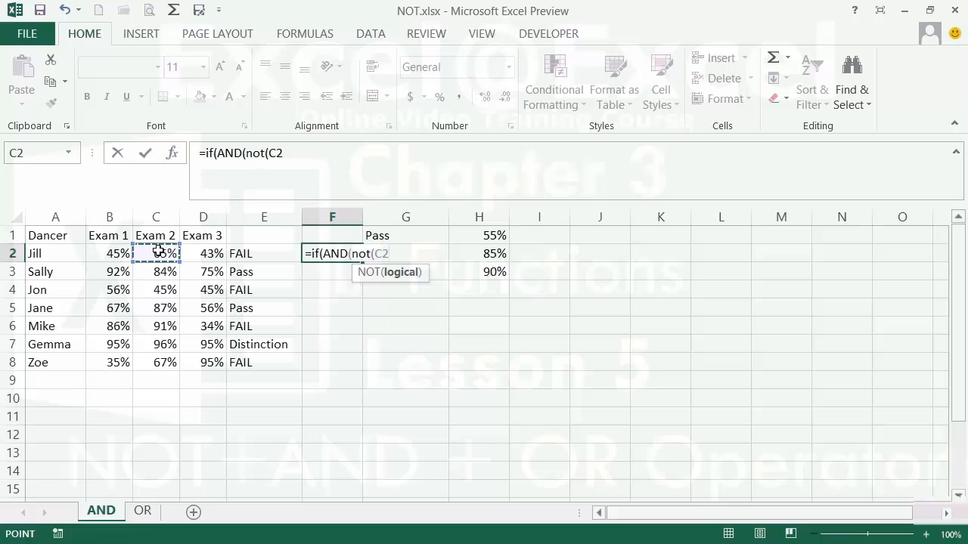
text(<)
click(115, 254)
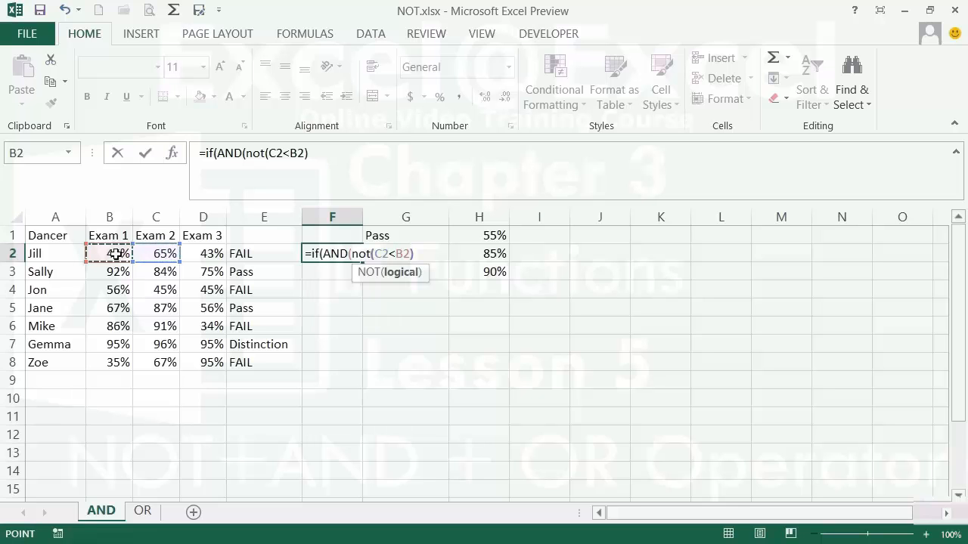
text())
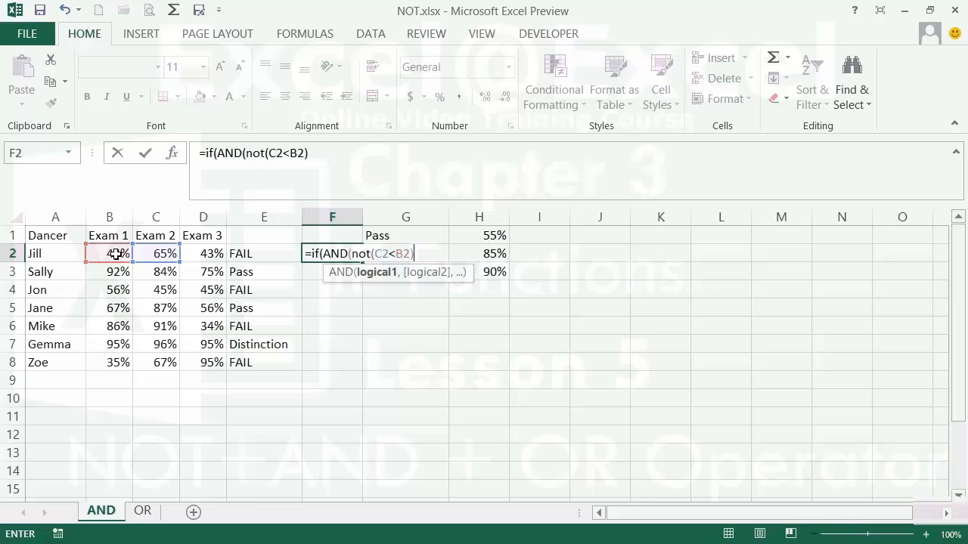
Add the second condition NOT(D2<C2) and the results "Improving"/"No Improvement", then enter the F2 formula.
text(,)
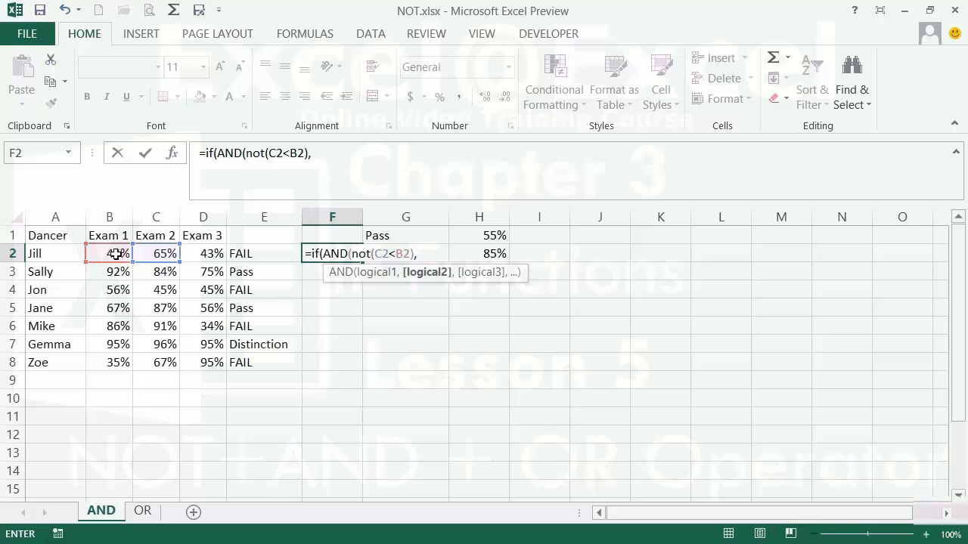
text(no)
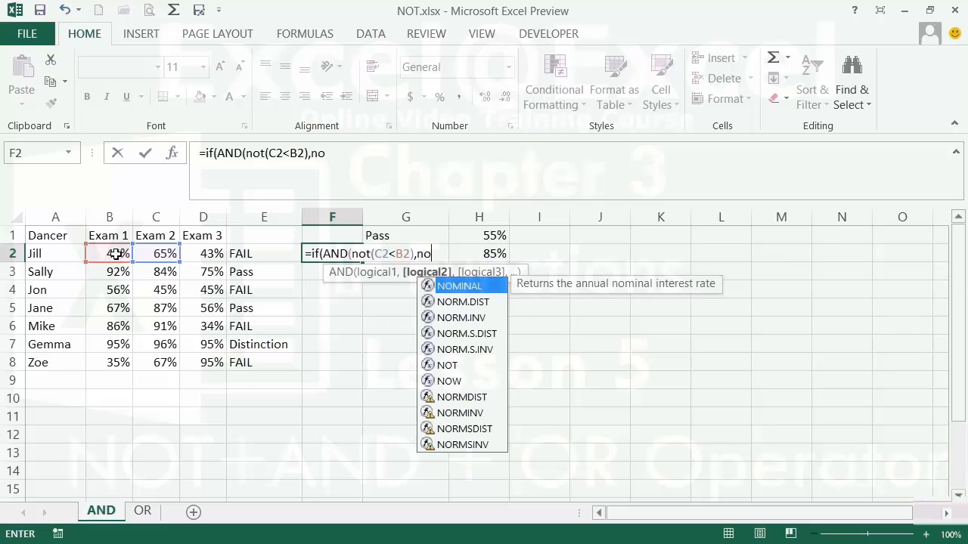
text(t()
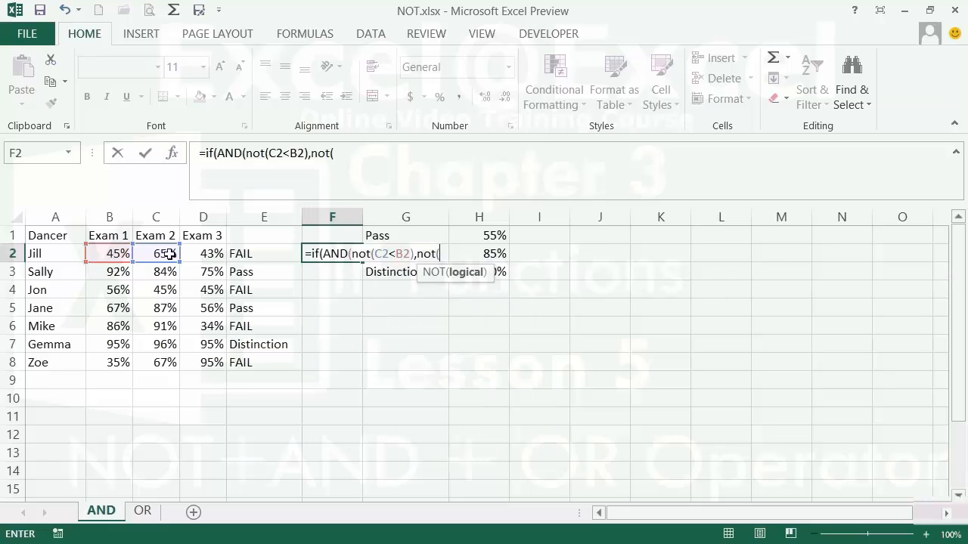
click(199, 255)
text(<)
click(161, 252)
text())
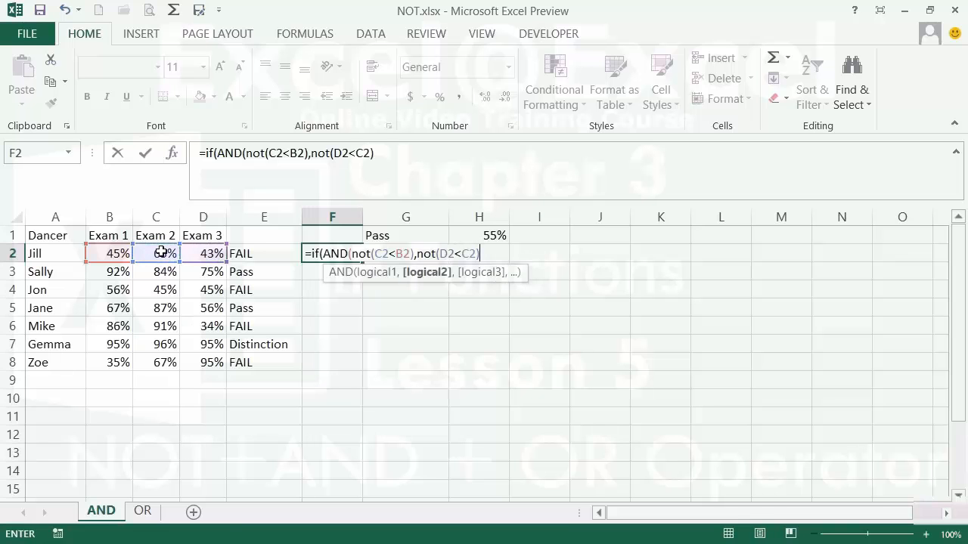
text())
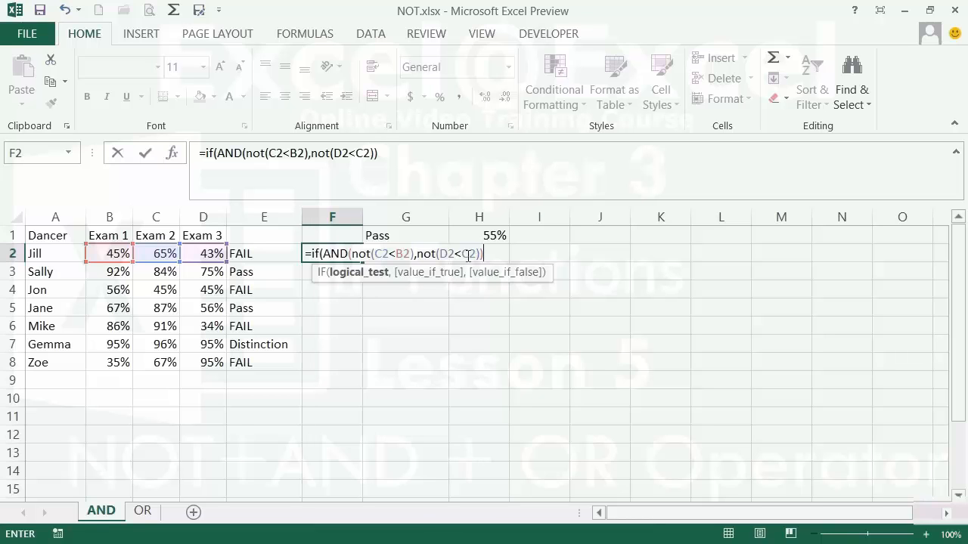
text(,)
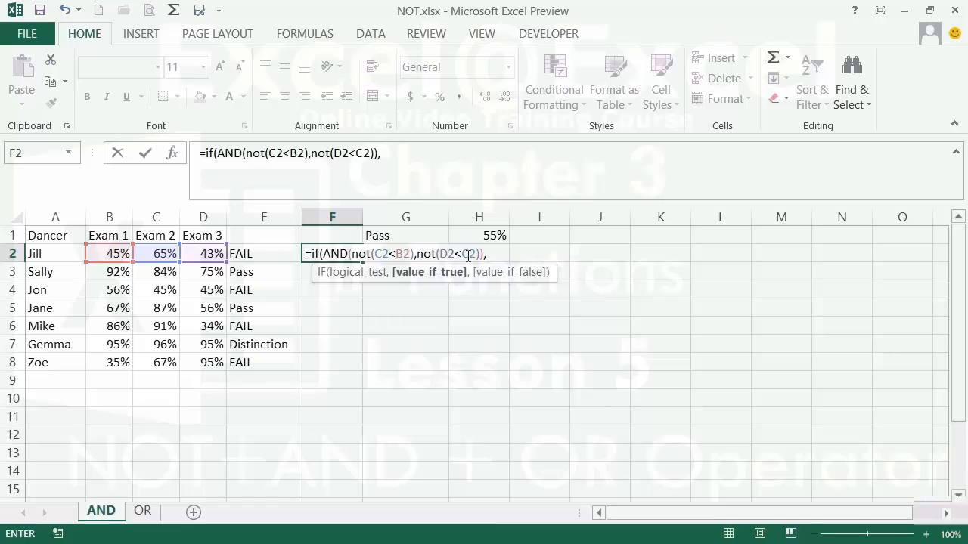
text("Improvi)
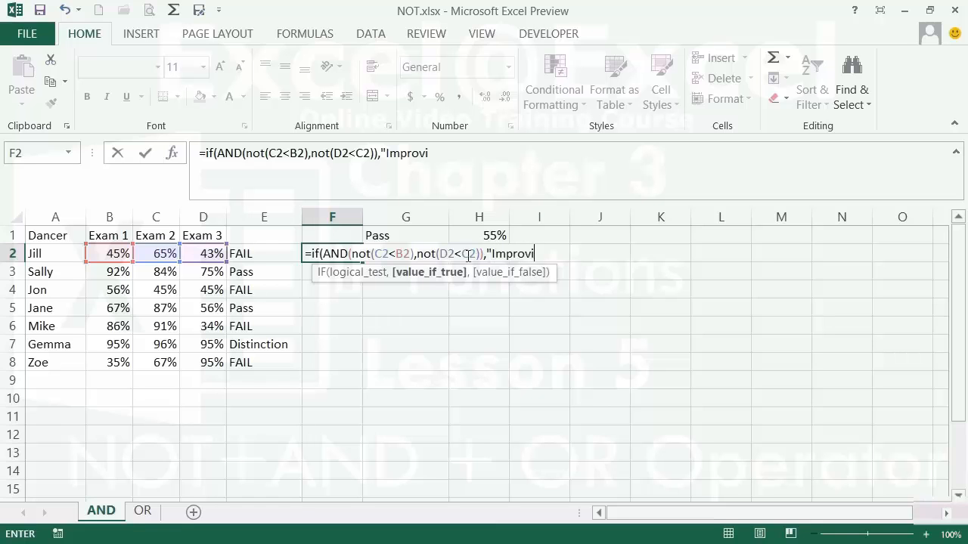
text(ng",)
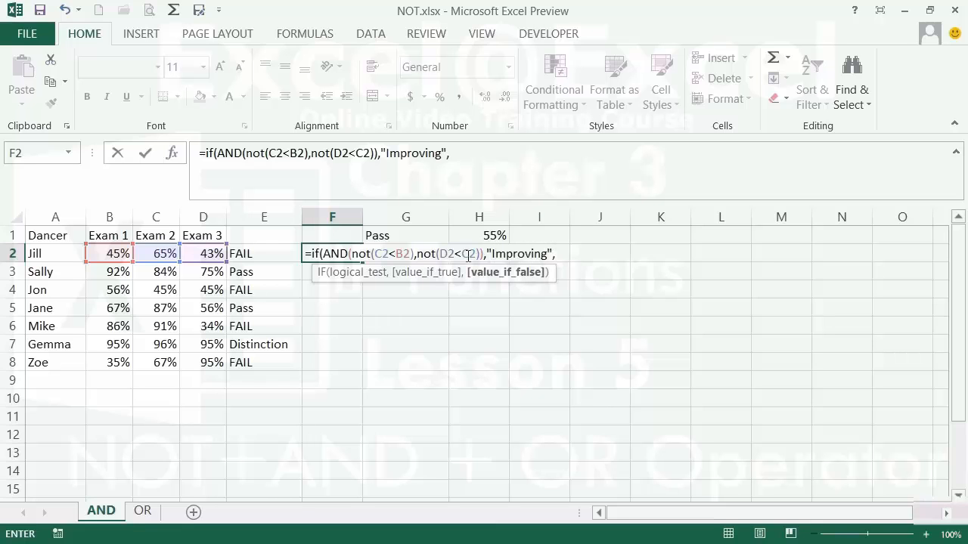
text("No Improvement)
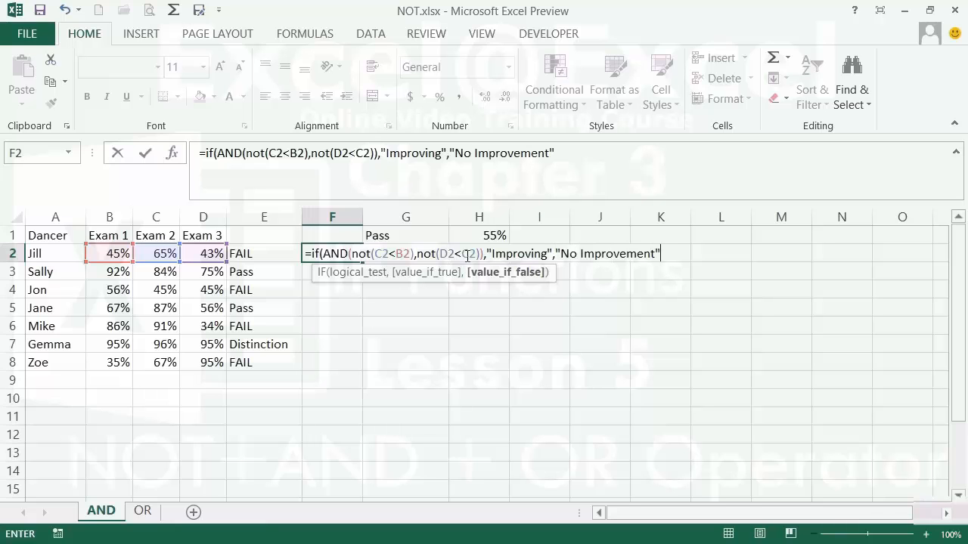
text("))
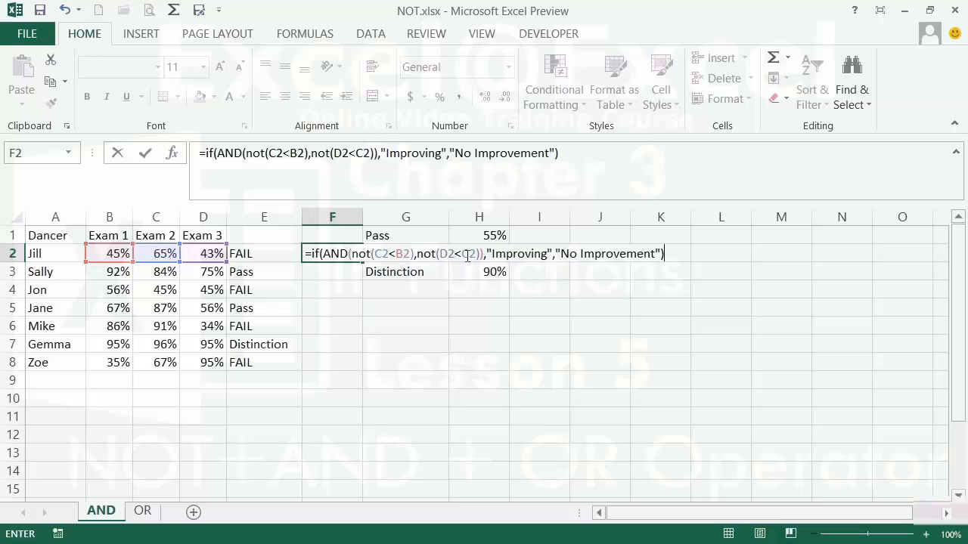
key(Return)
Widen column F to fit the results, fill the F2 formula down to F8, and check row 8.
key(Up)
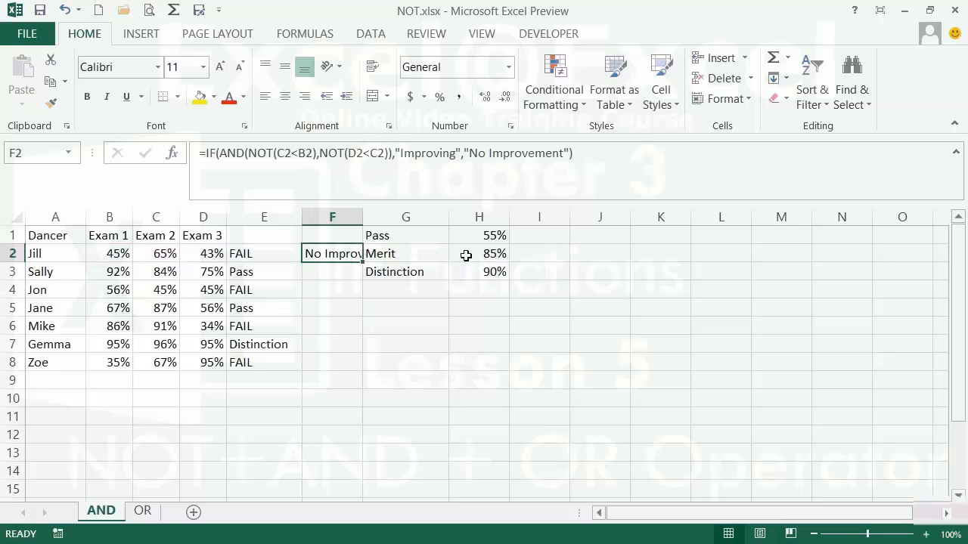
double_click(363, 221)
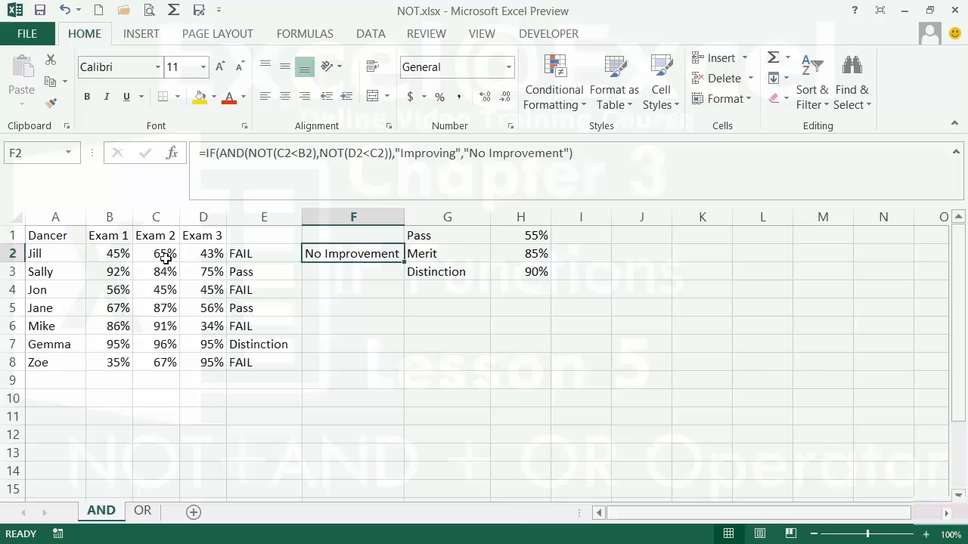
double_click(404, 262)
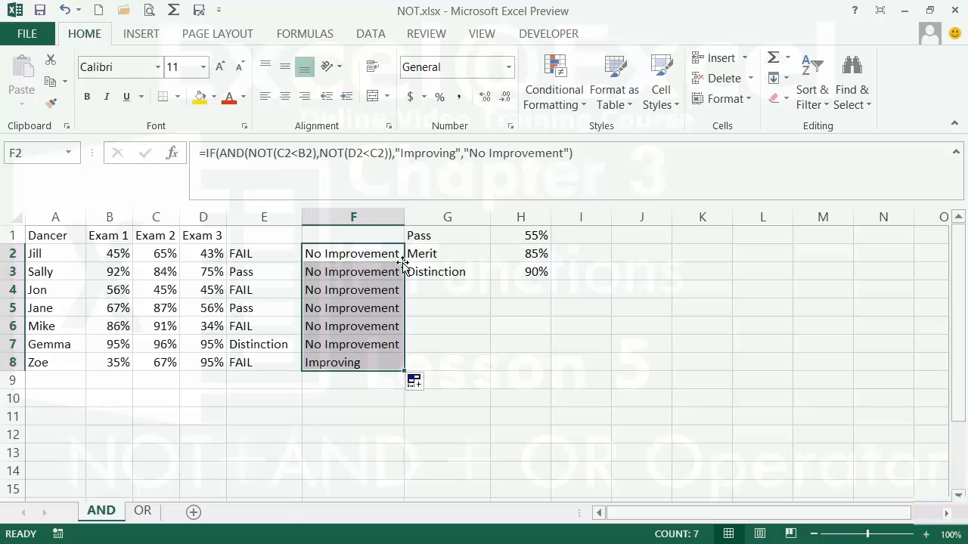
click(369, 364)
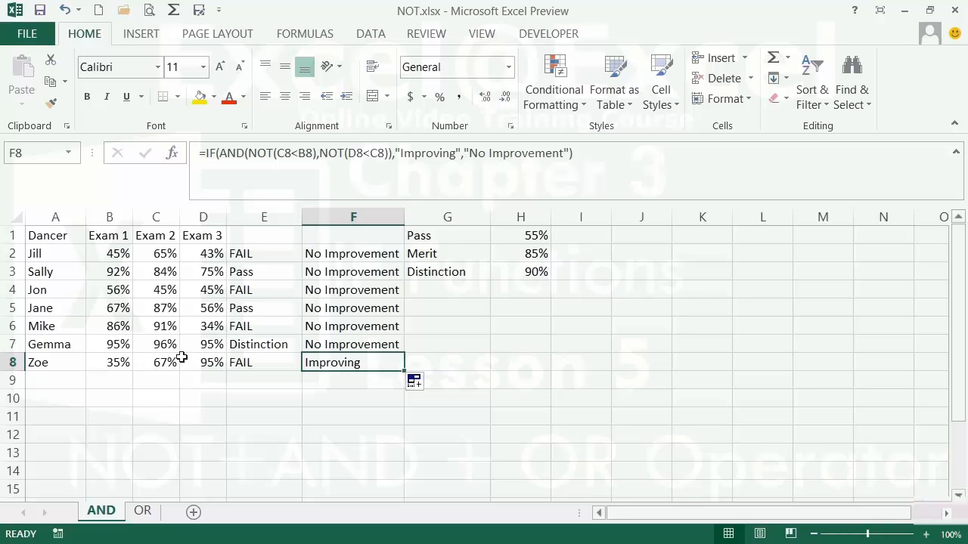
click(143, 512)
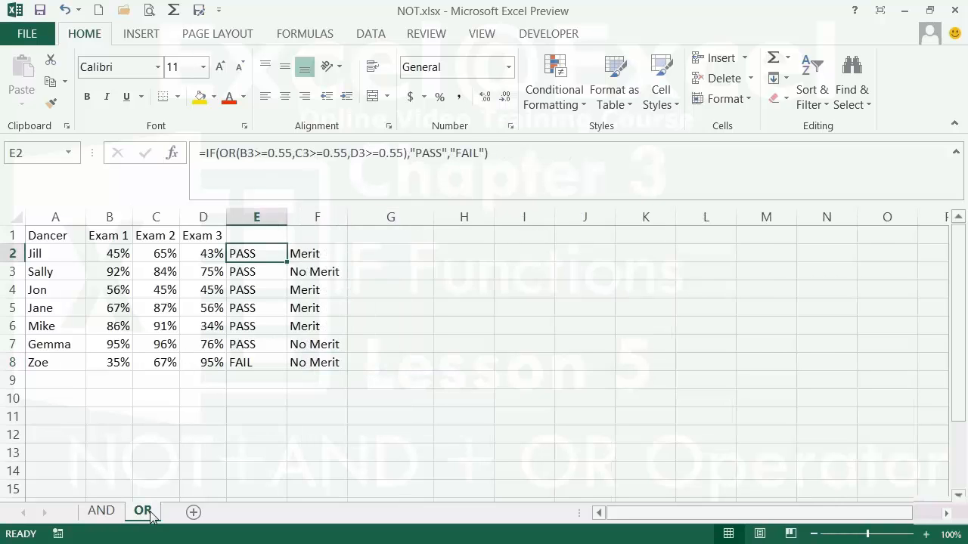
click(380, 253)
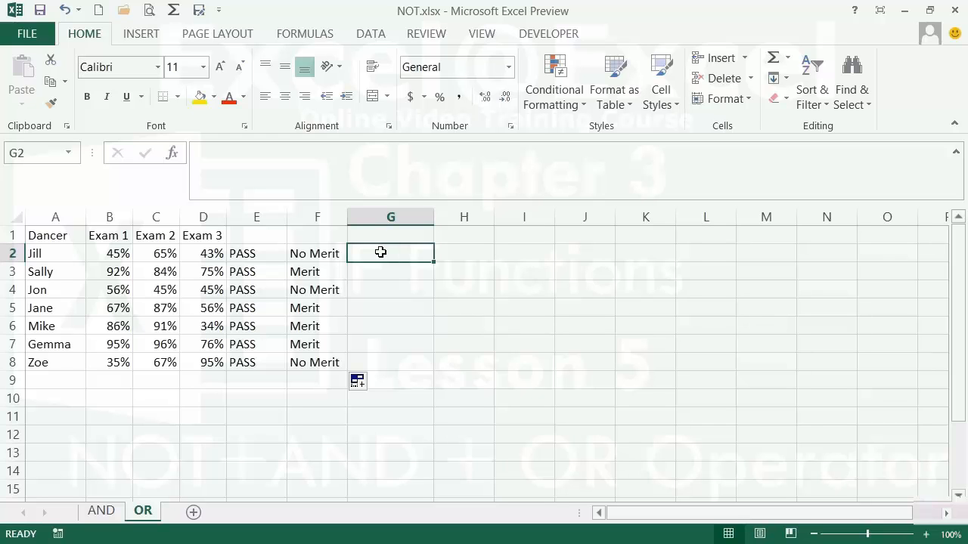
click(321, 252)
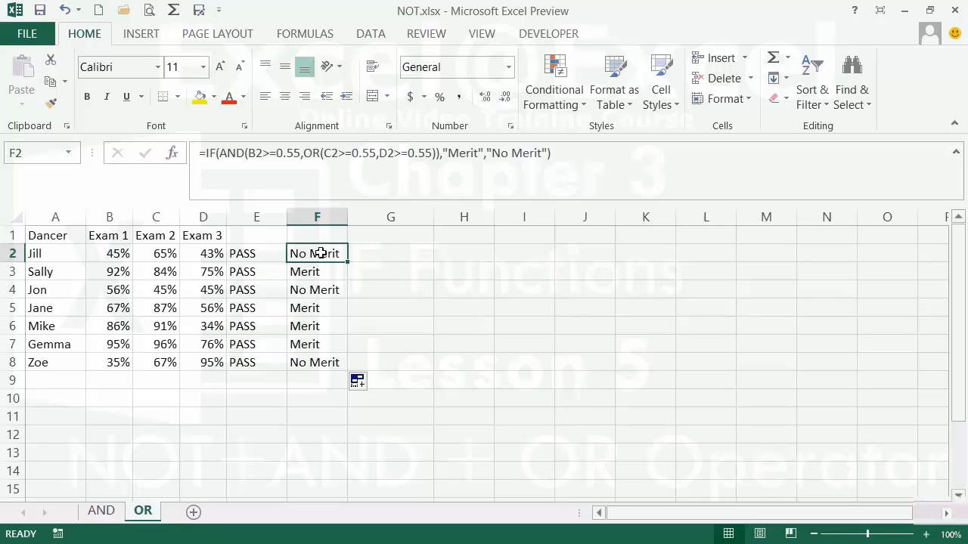
click(400, 255)
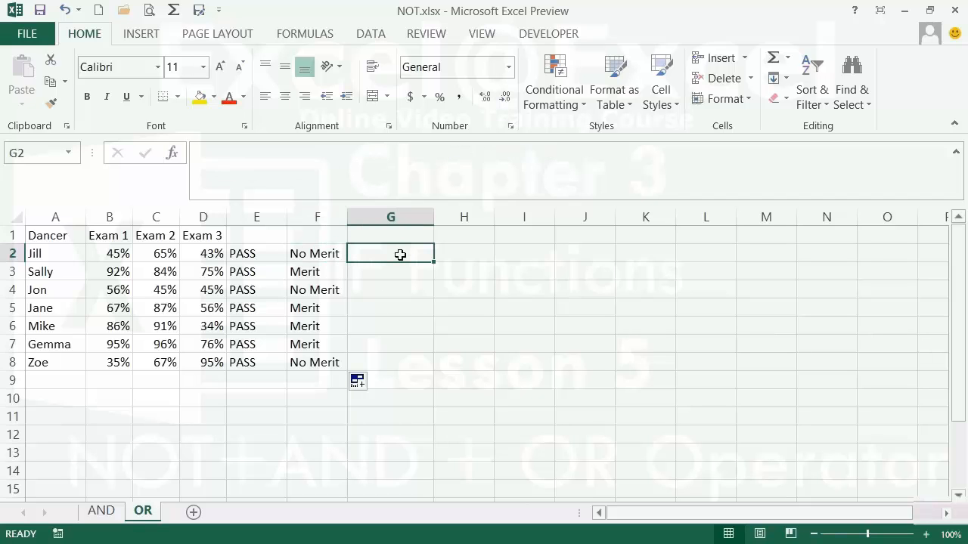
Build =IF(OR(NOT(C2<B2),NOT(D2<B2)),"Improved","Not Improved") in G2 on the OR sheet.
text(=if(or()
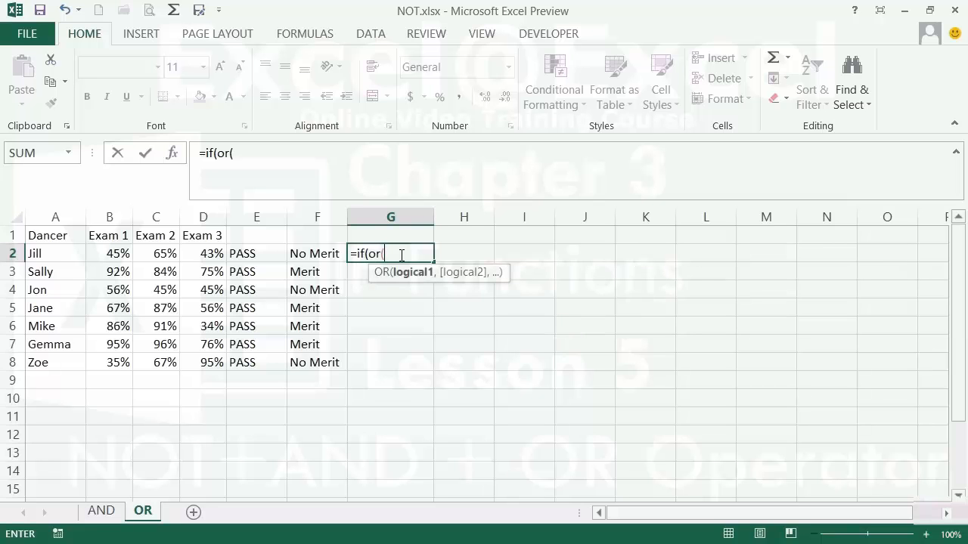
text(not()
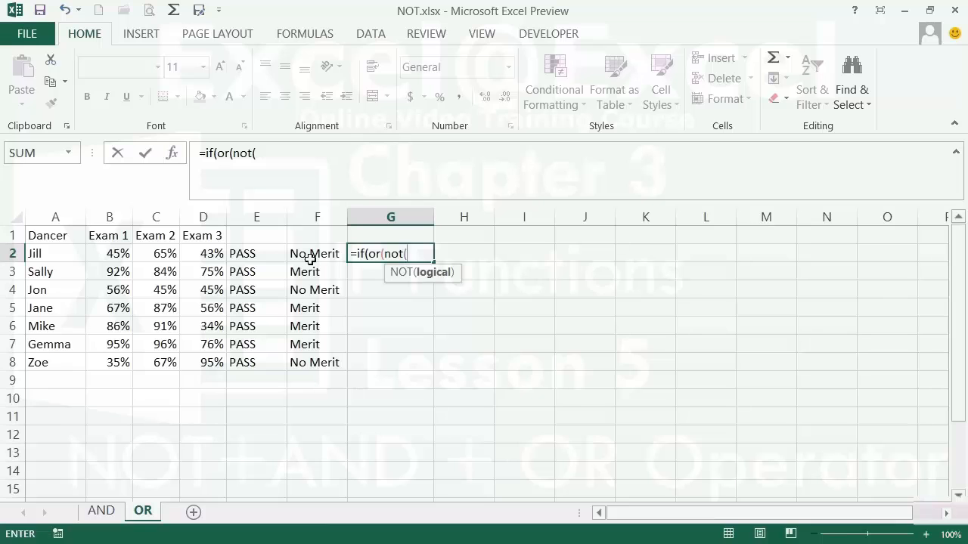
click(146, 255)
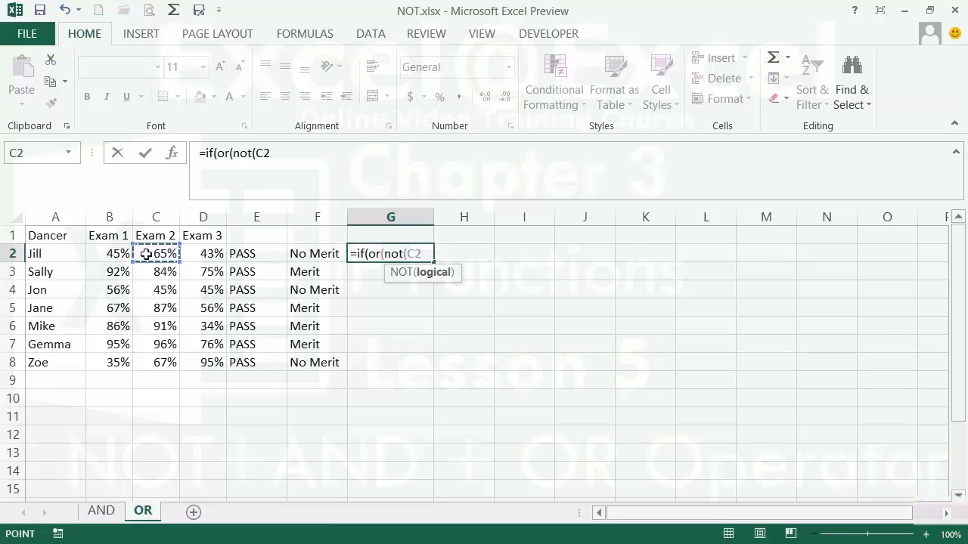
text(<)
click(123, 255)
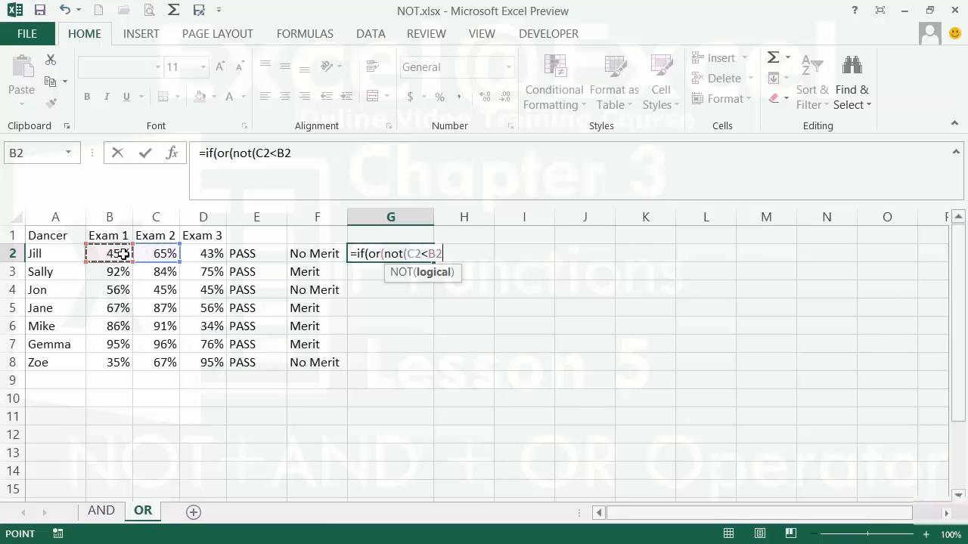
text())
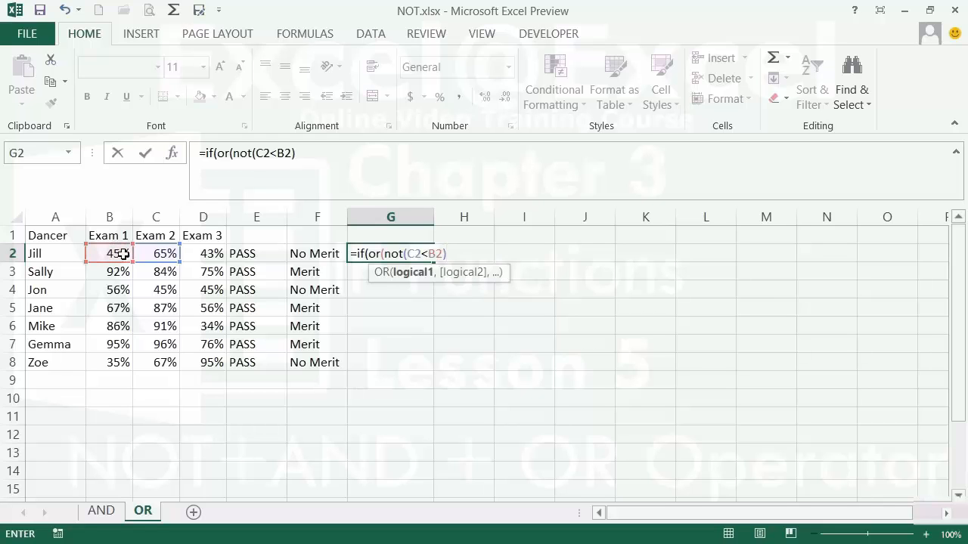
text(,)
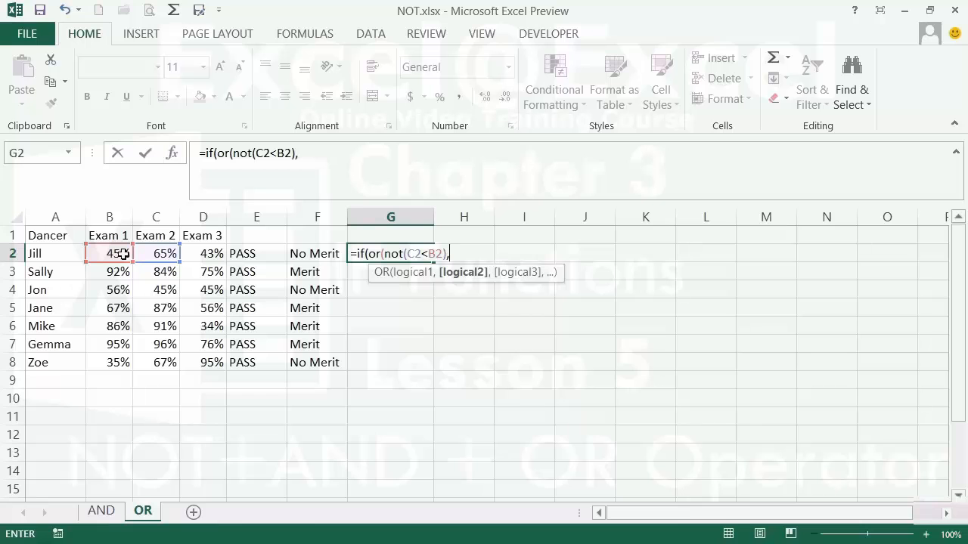
text(not()
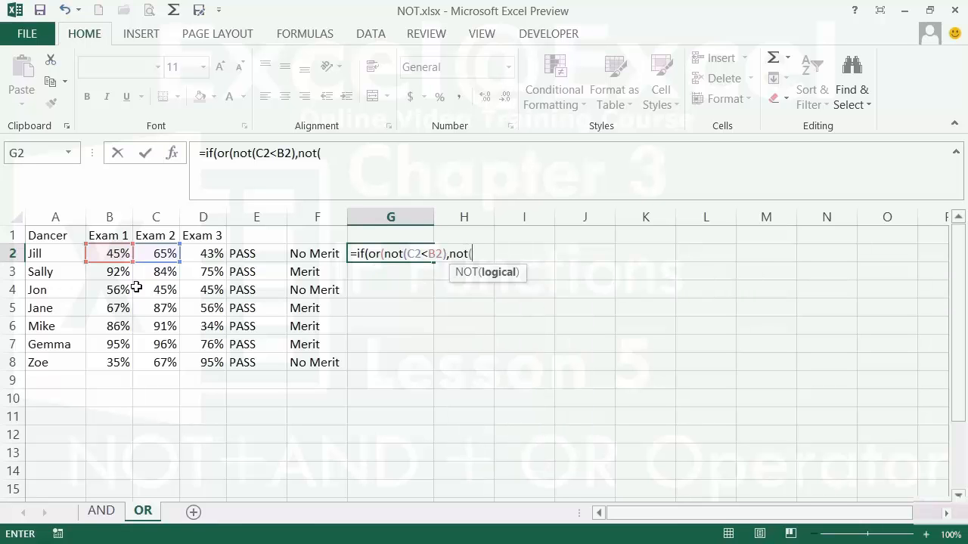
click(216, 250)
text(<)
click(112, 255)
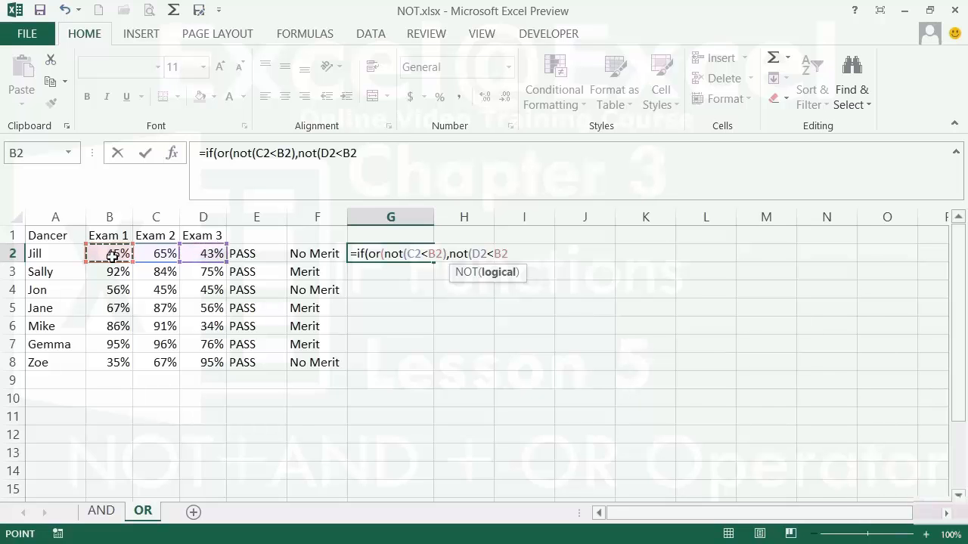
text()))
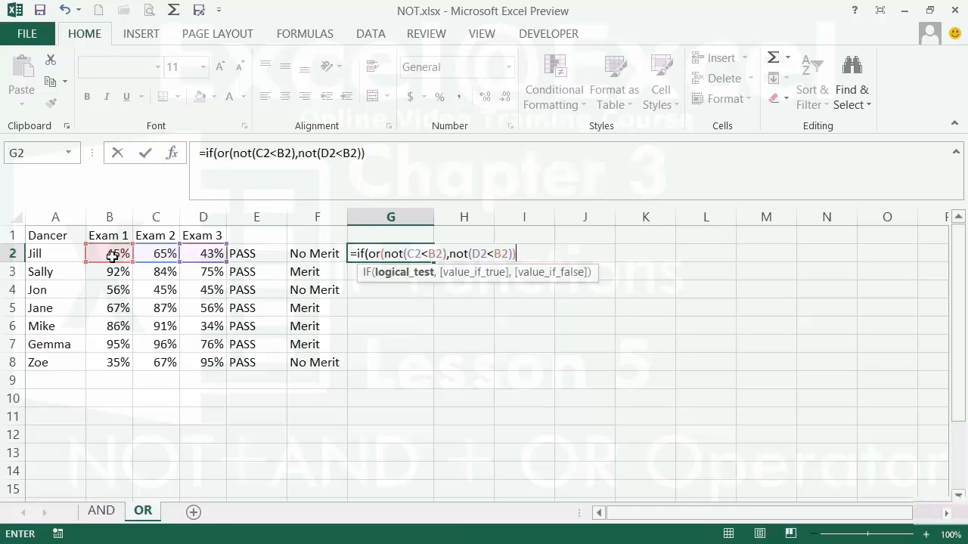
text(,)
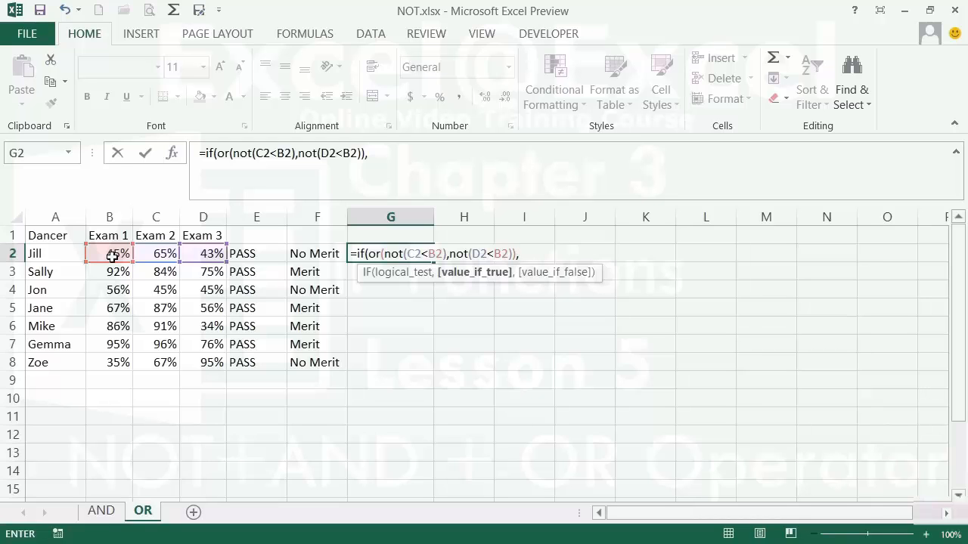
text("Improved)
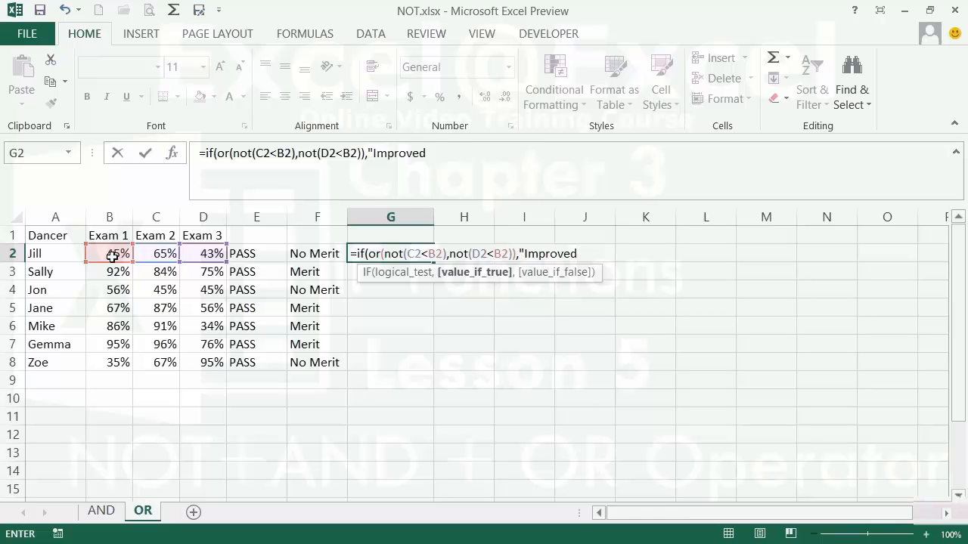
text(","Not Improved"))
Enter the G2 formula, fill it down through G8, and review the copied formulas in G3 and G2.
key(Return)
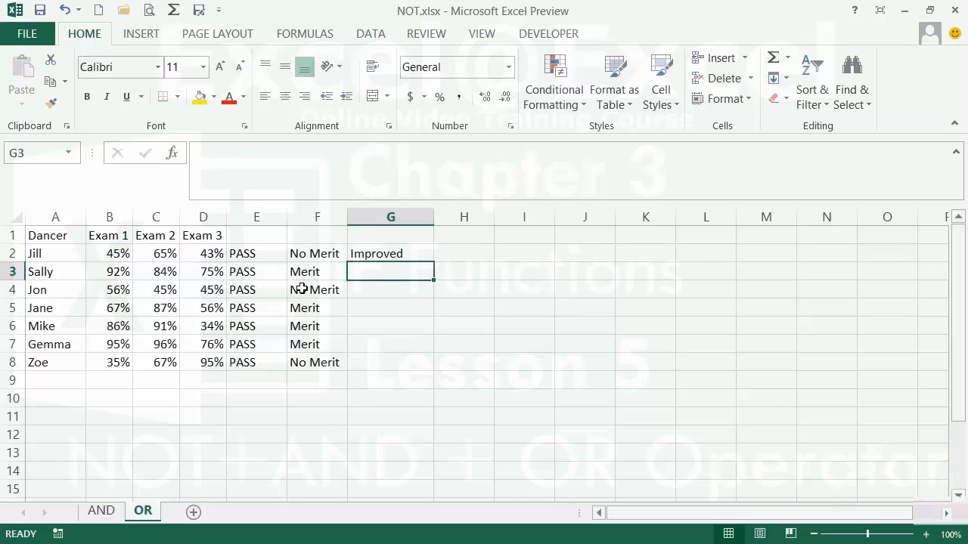
click(394, 253)
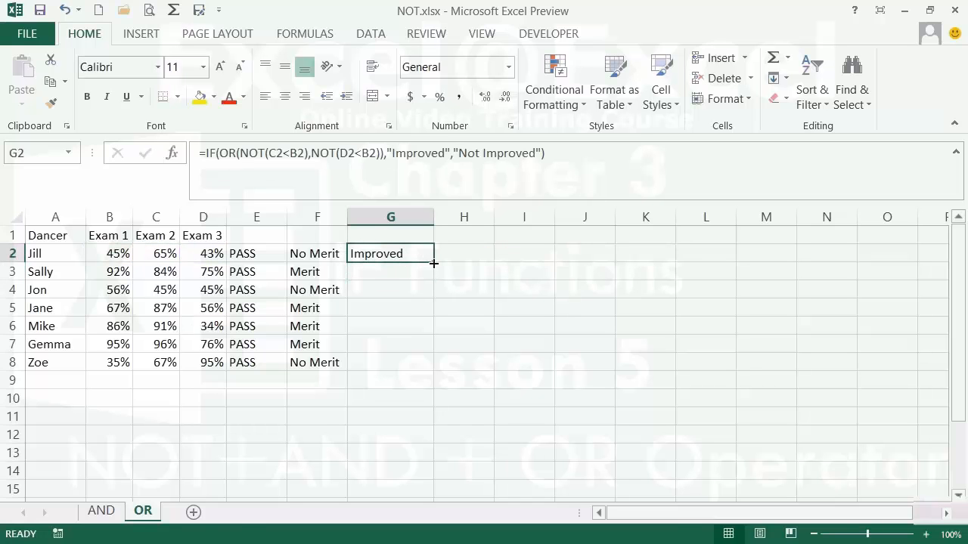
double_click(433, 263)
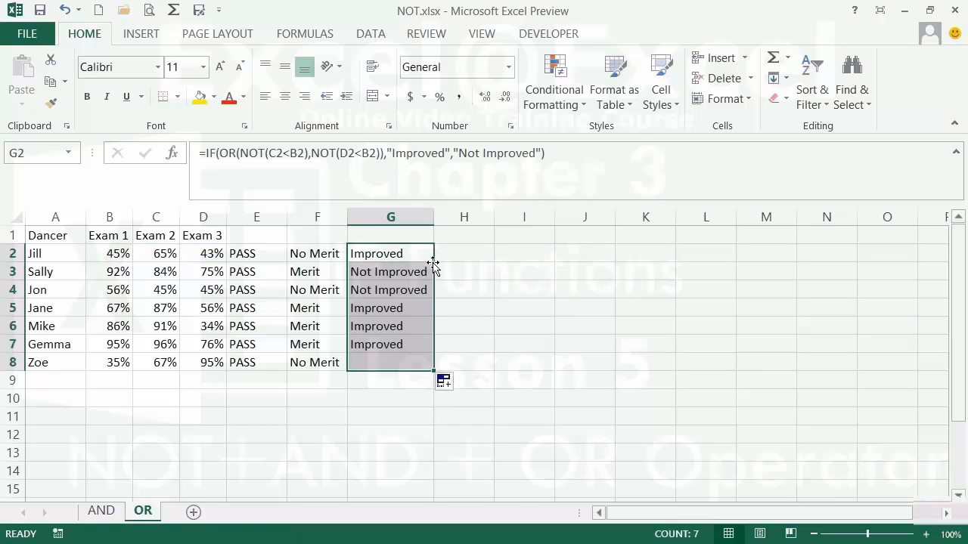
click(384, 275)
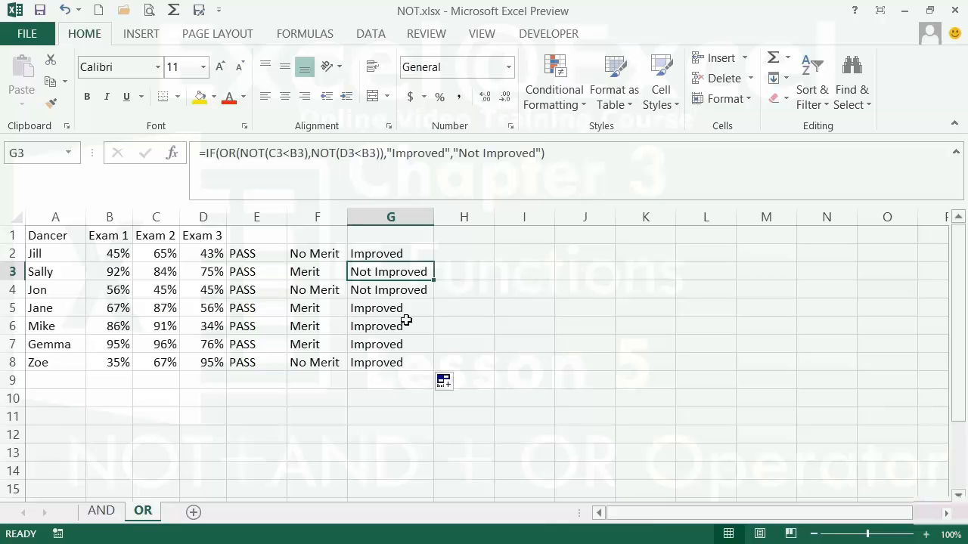
key(Up)
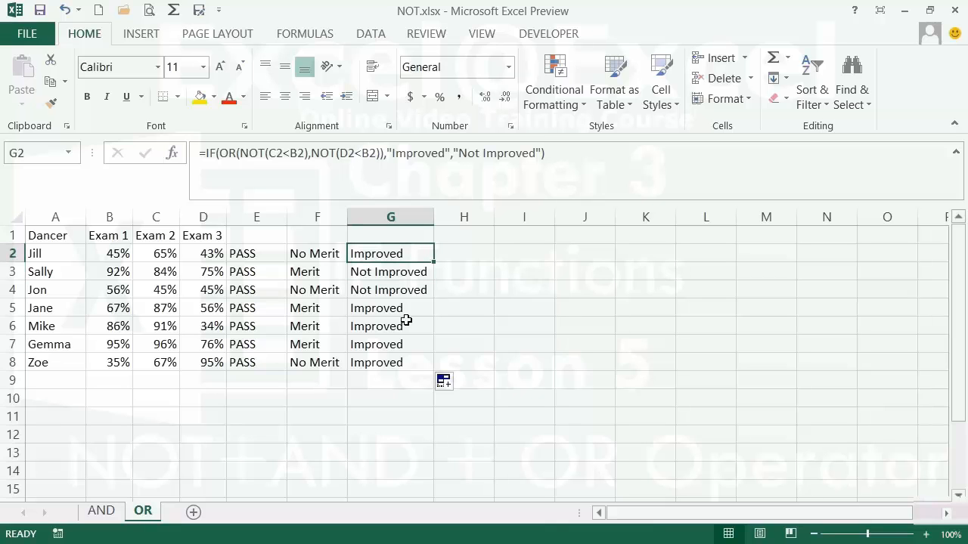
double_click(402, 255)
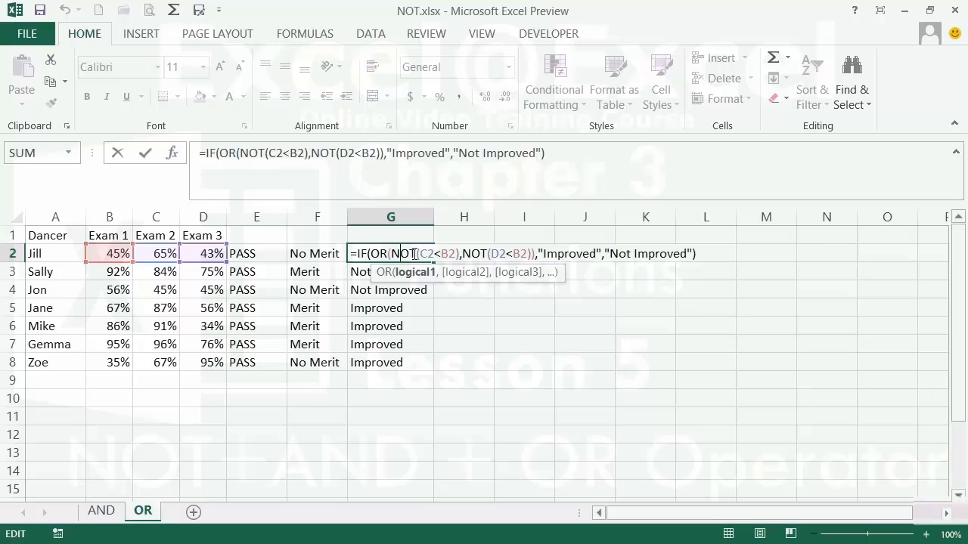